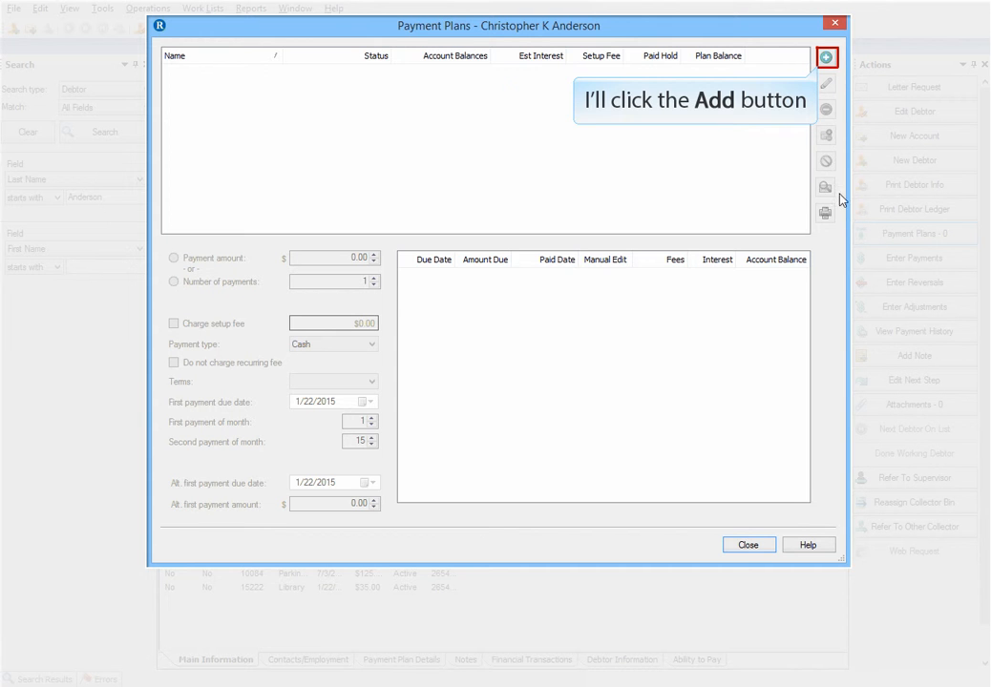
# Create a new payment plan for the debtor containing the Parking Citations account with the $125.00 balance
pyautogui.click(826, 60)
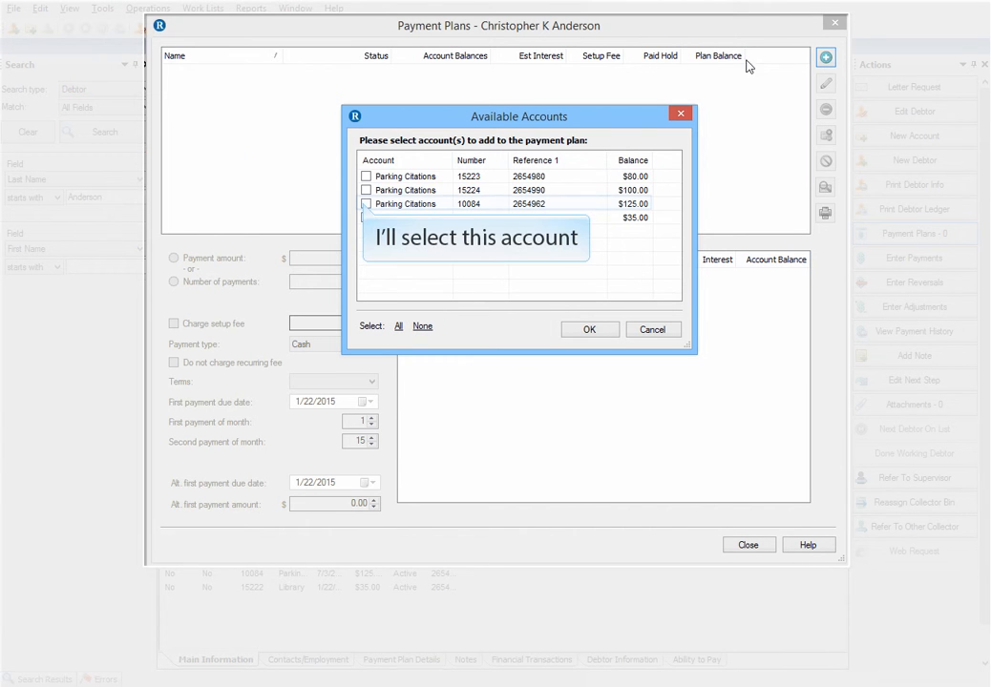
pyautogui.click(366, 204)
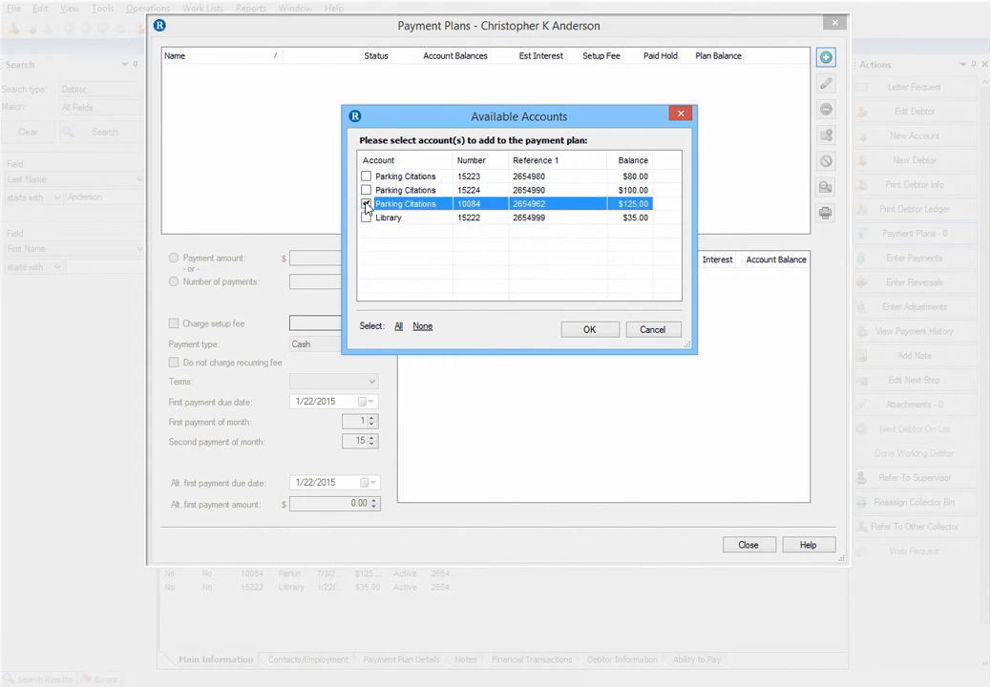
pyautogui.click(589, 330)
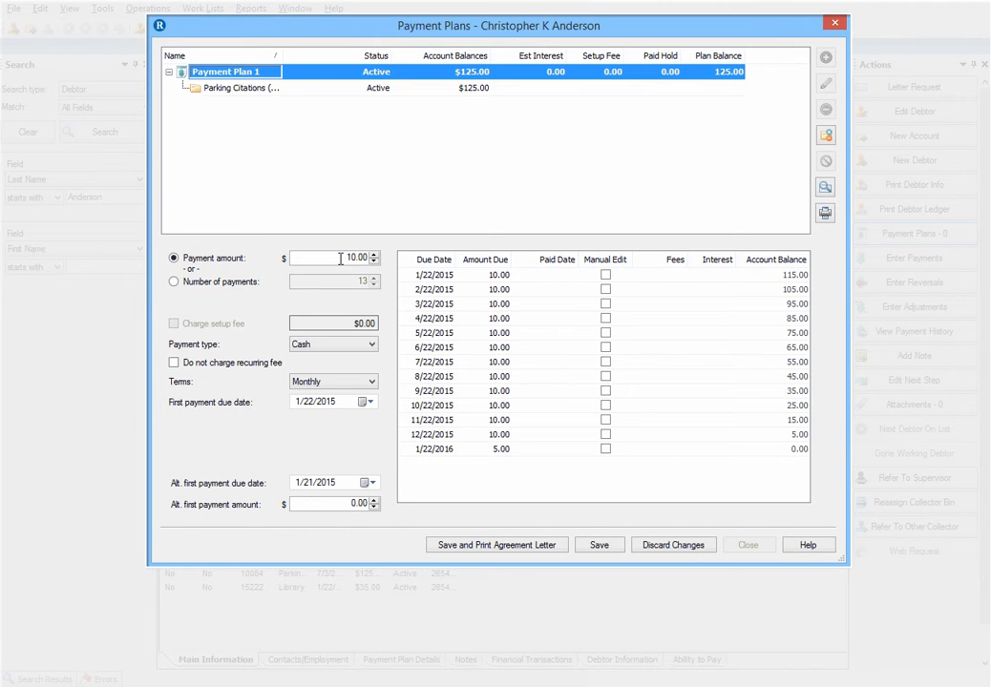
# Set the plan's payment amount to $15 and payment type to Credit Card, with no recurring fee charged
pyautogui.click(305, 258)
pyautogui.write('15')
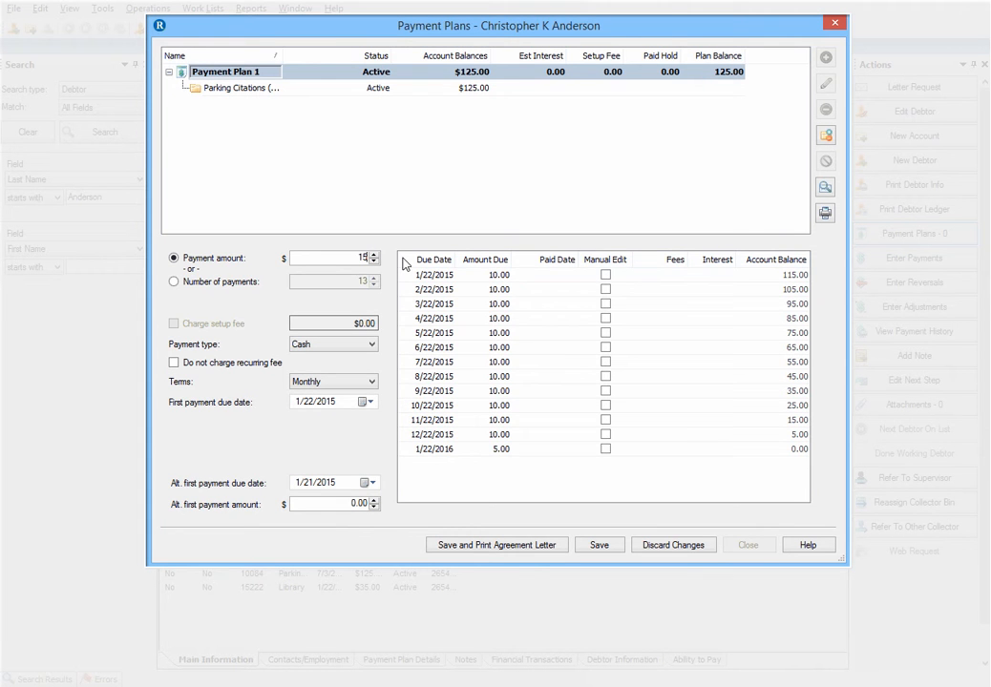
pyautogui.click(360, 346)
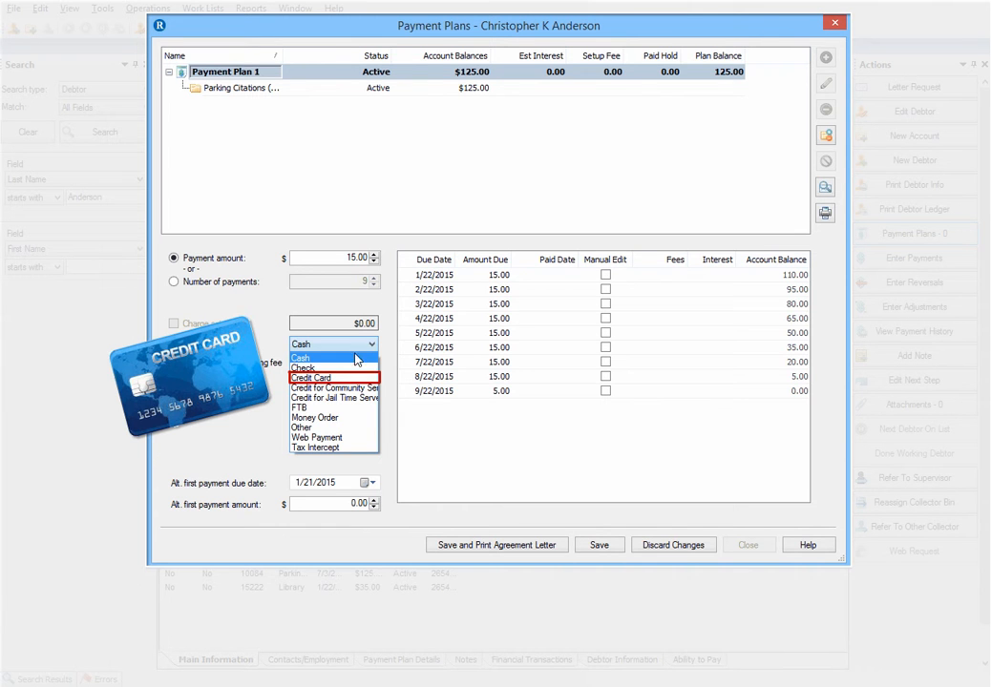
pyautogui.click(357, 378)
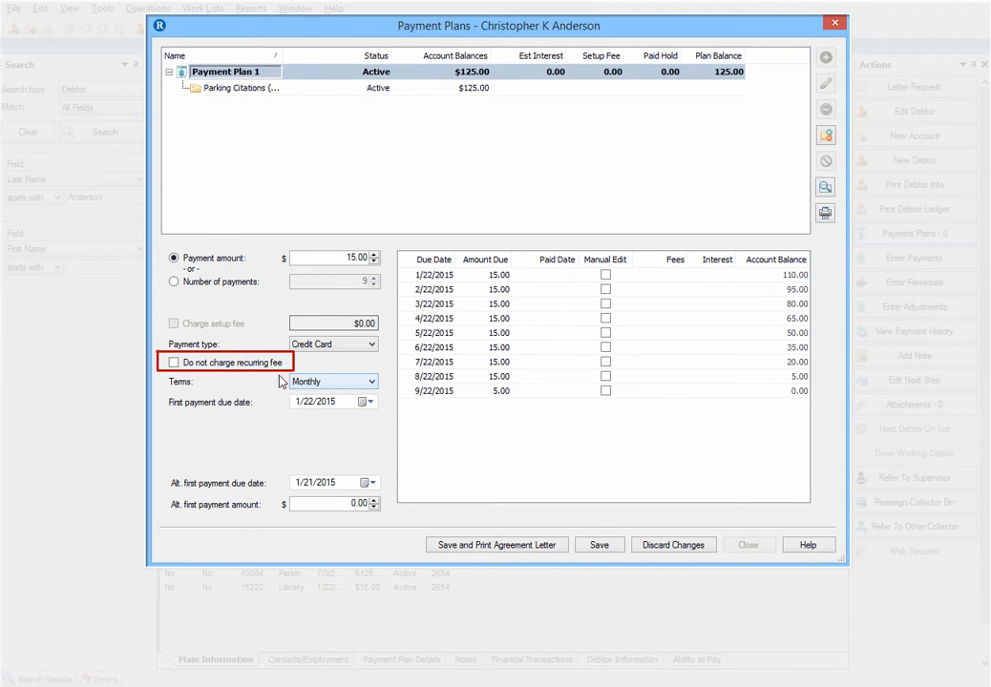
pyautogui.click(174, 363)
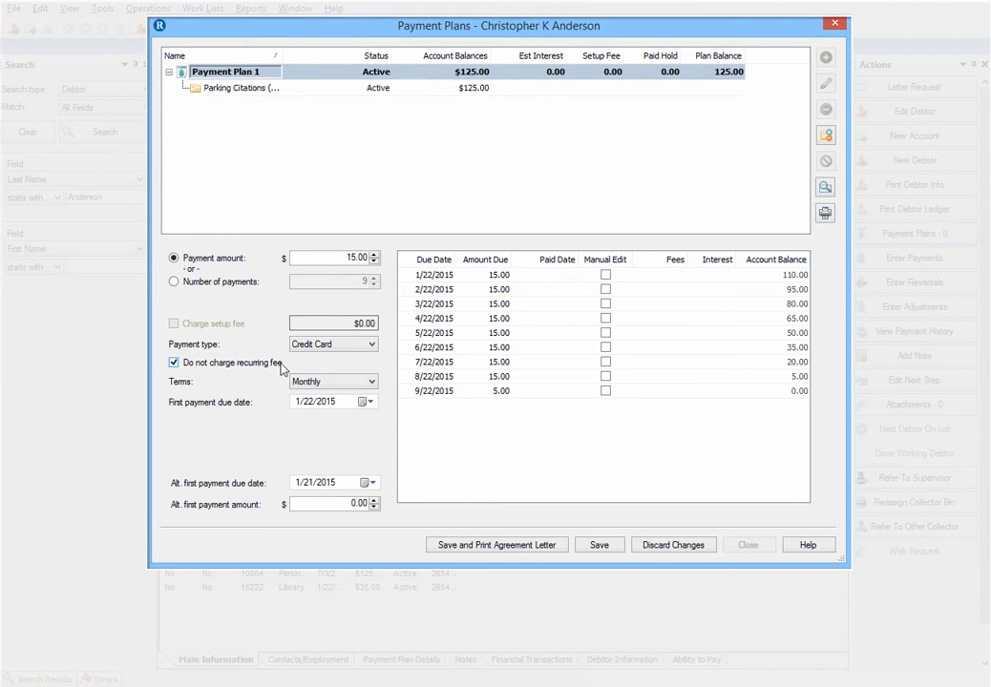
# Keep the plan's terms at Monthly and set the first payment due date to 2/13/2015
pyautogui.click(370, 382)
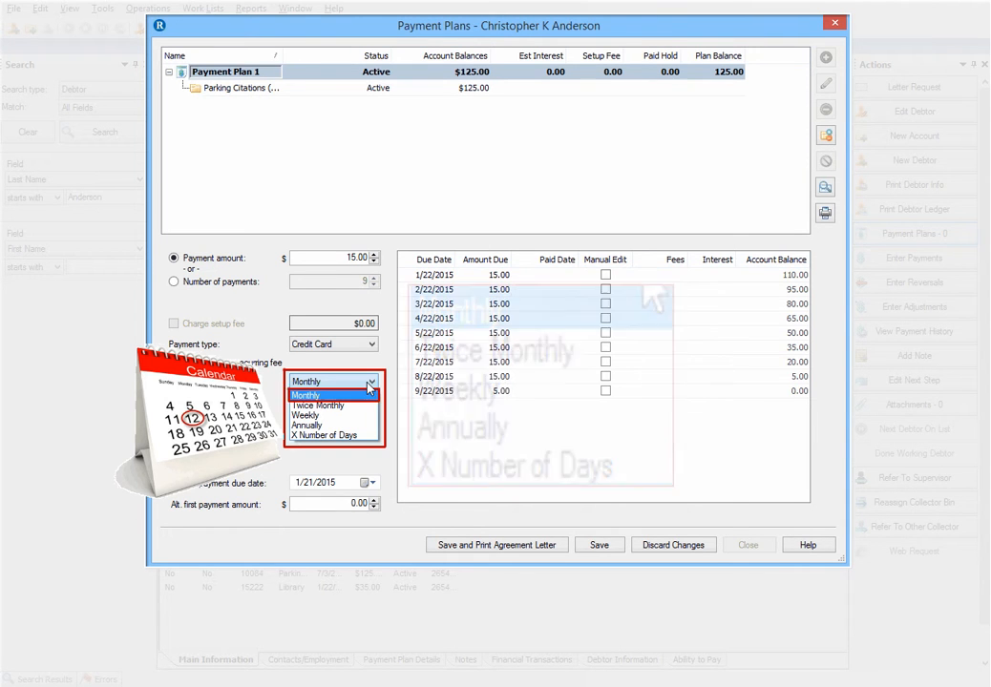
pyautogui.click(364, 392)
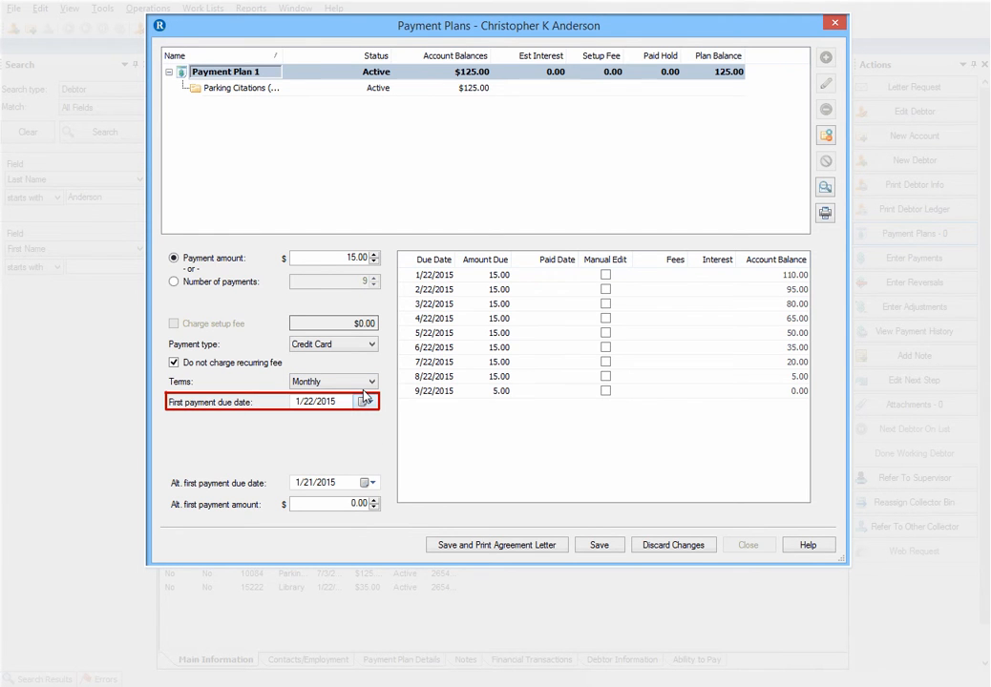
pyautogui.click(369, 401)
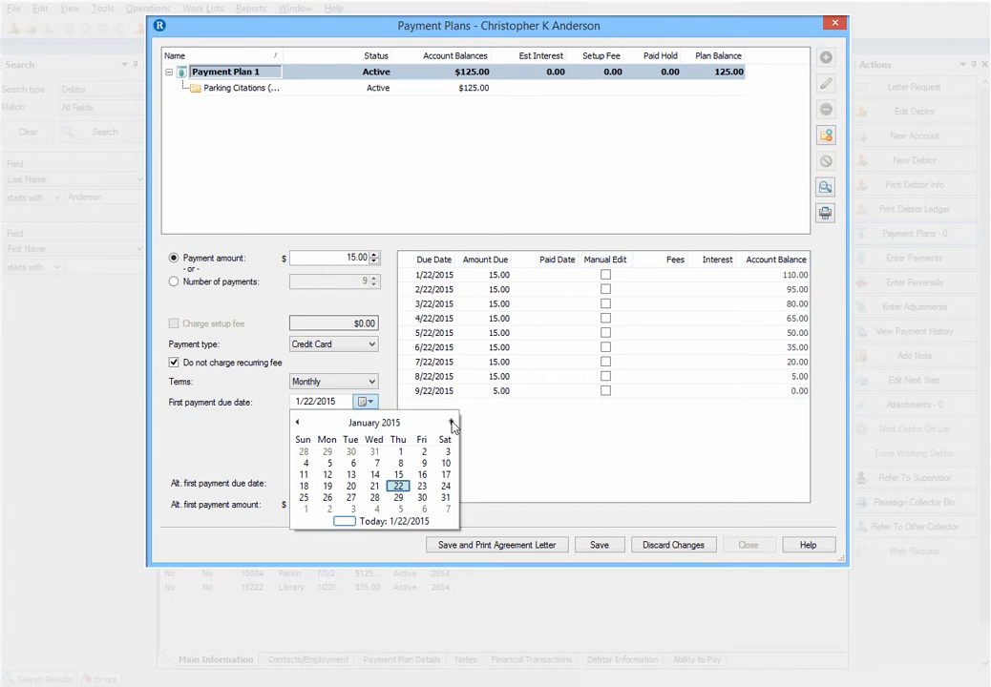
pyautogui.click(452, 423)
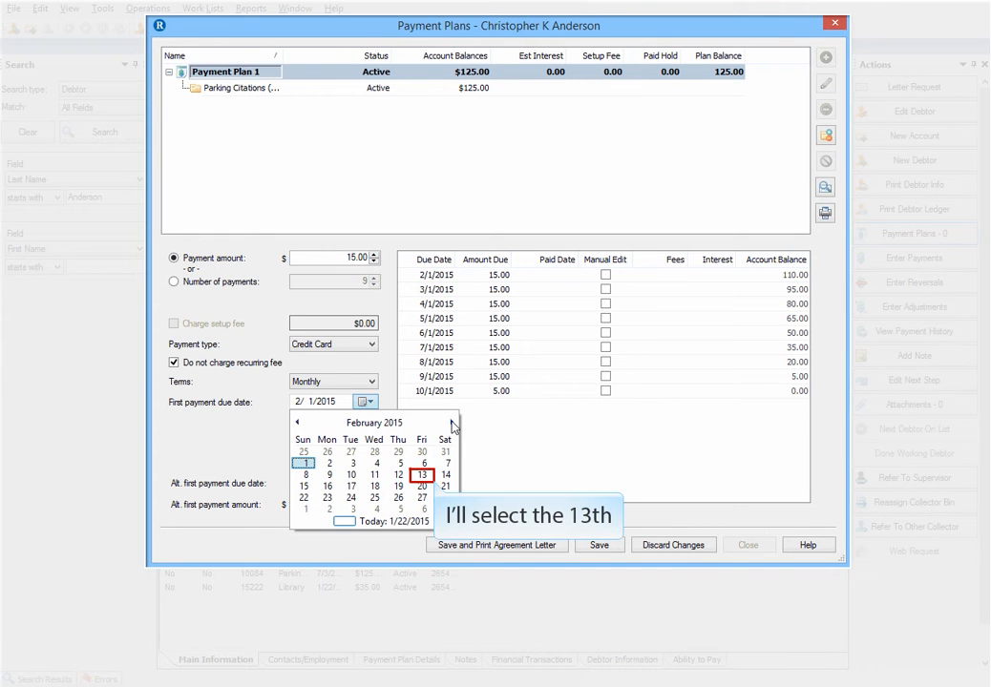
pyautogui.click(421, 475)
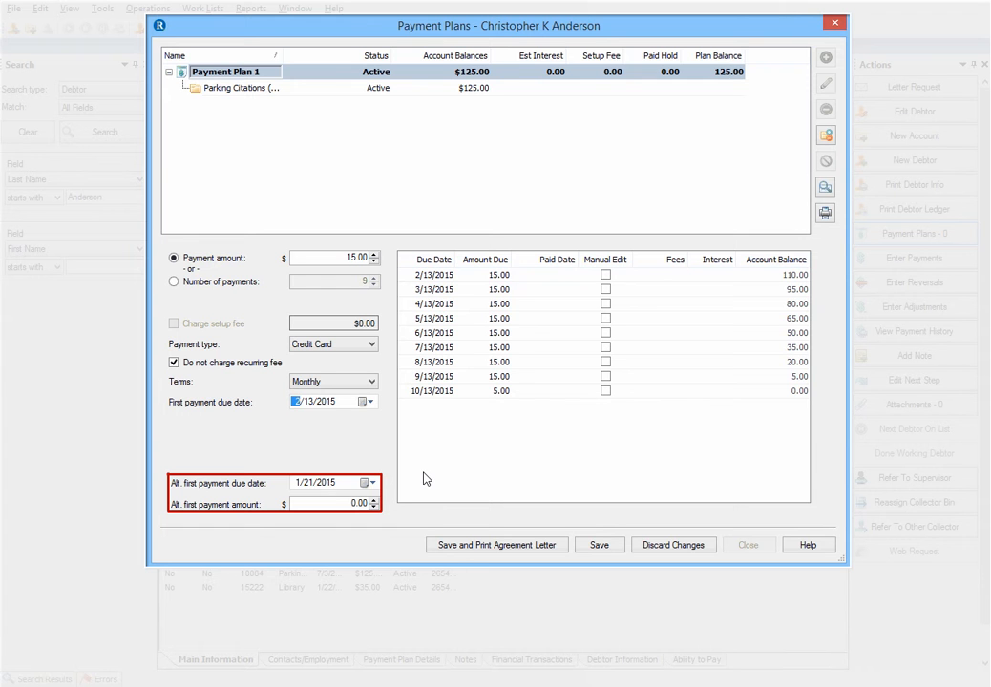
# Set the alternate first payment due date to 1/22/2015 and its amount to $50, and save the plan
pyautogui.click(371, 483)
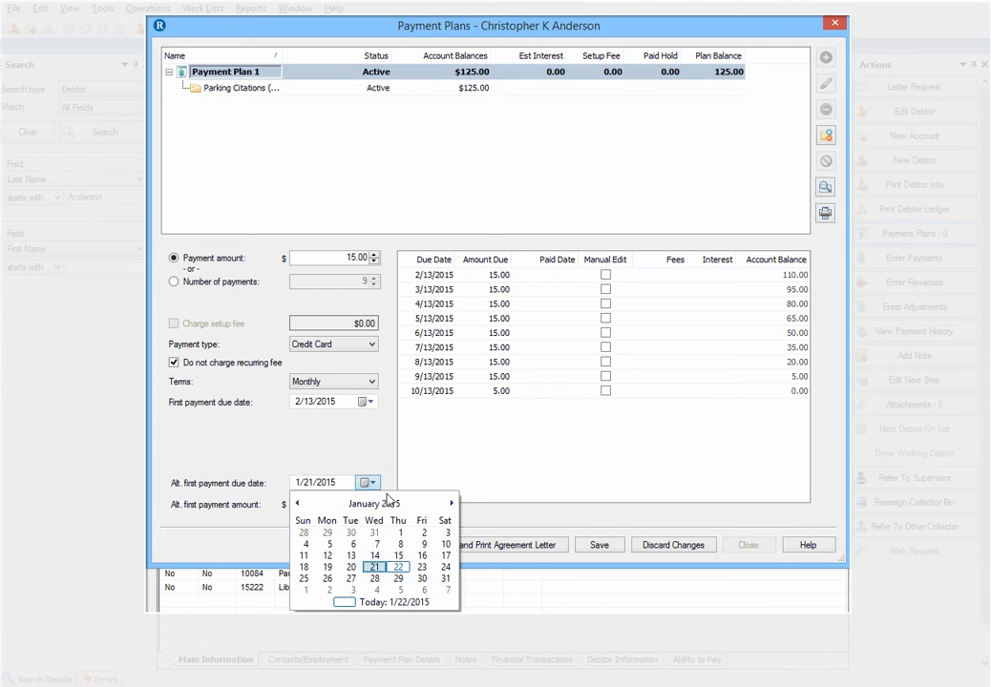
pyautogui.click(398, 567)
pyautogui.click(361, 504)
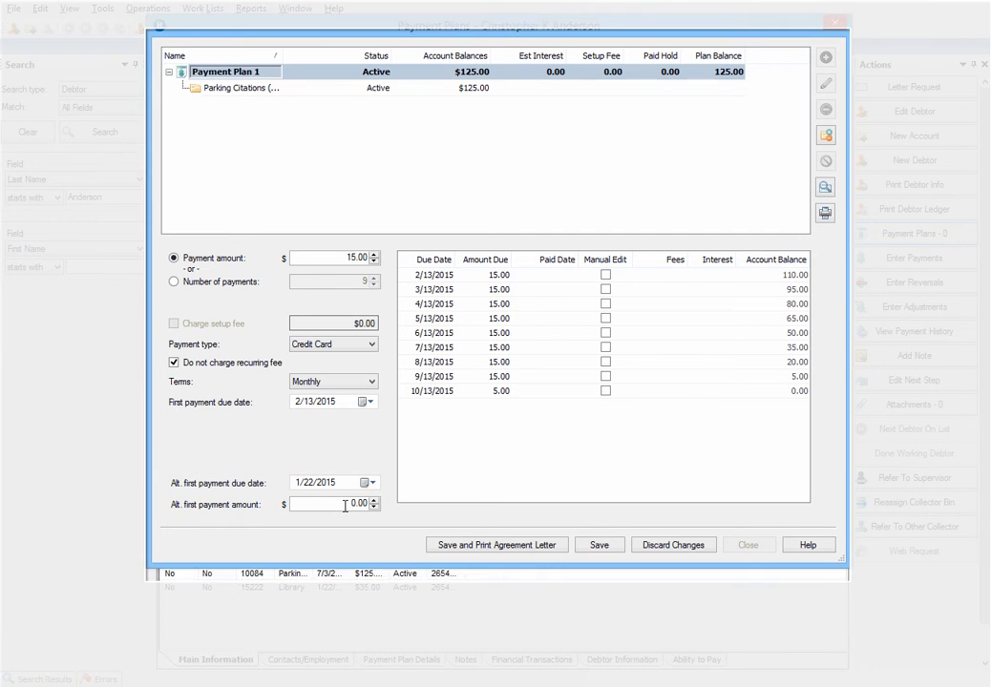
pyautogui.write('50')
pyautogui.press('Tab')
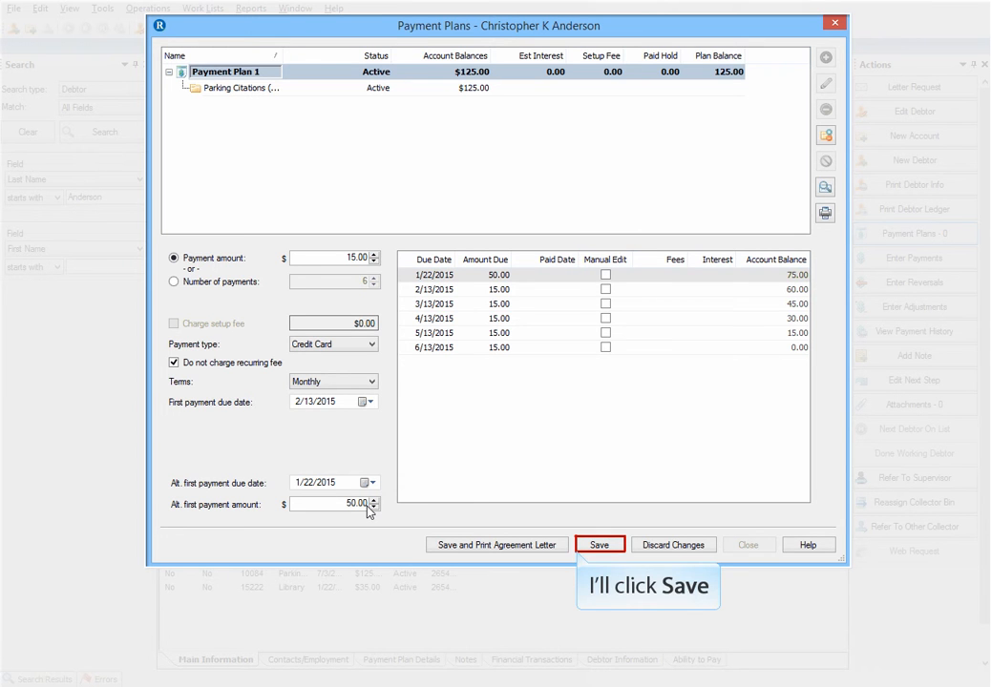
pyautogui.click(596, 547)
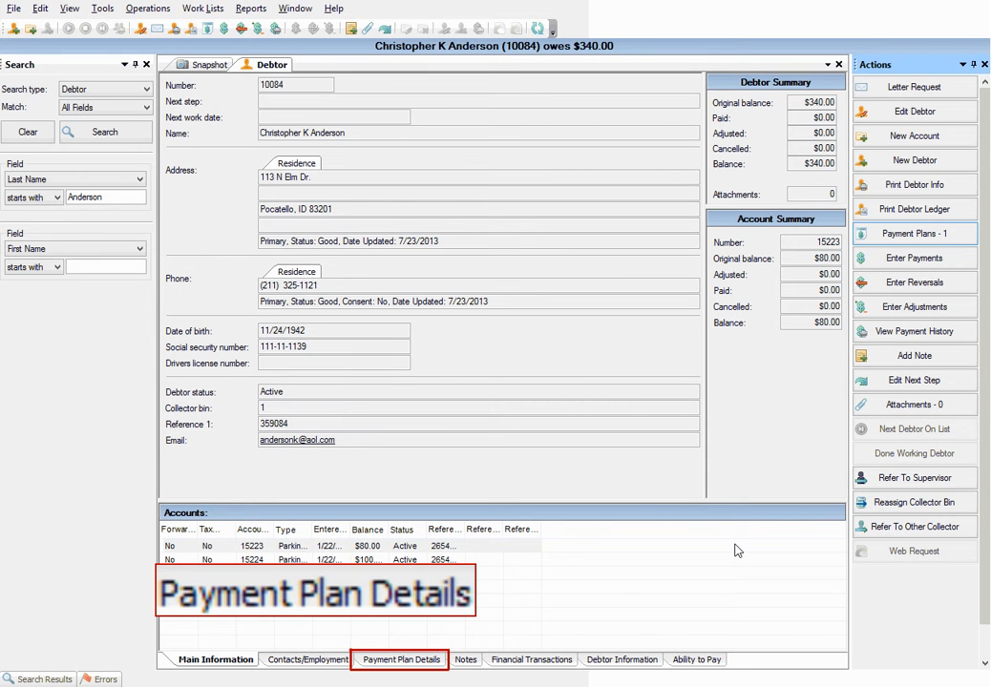
# View the debtor's payment plan details, and open the printable report for Payment Plan 1 and close it
pyautogui.click(400, 659)
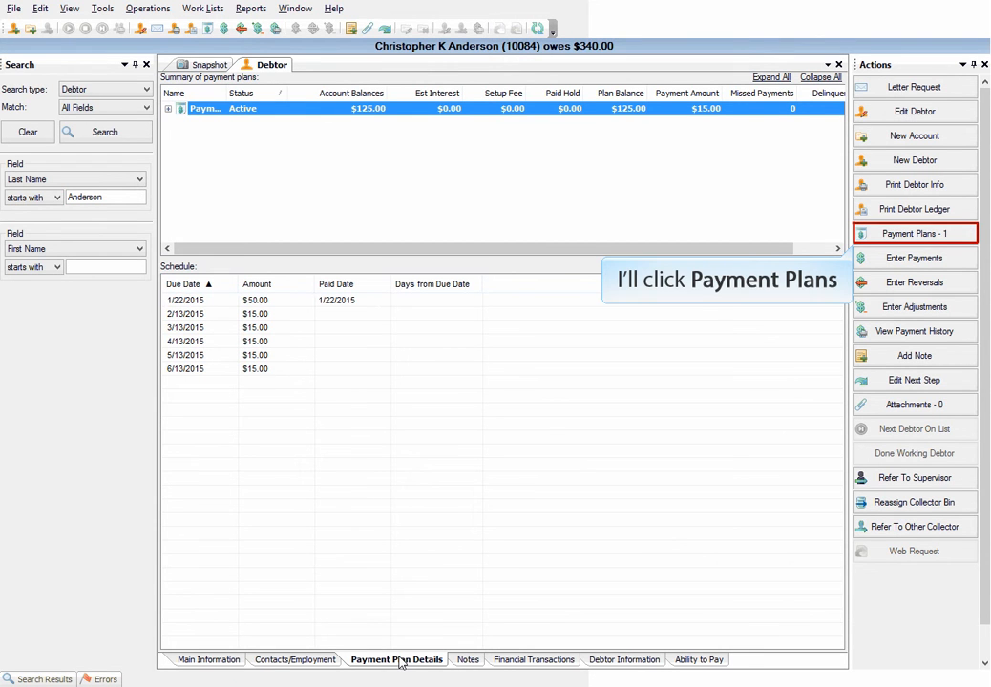
pyautogui.click(902, 235)
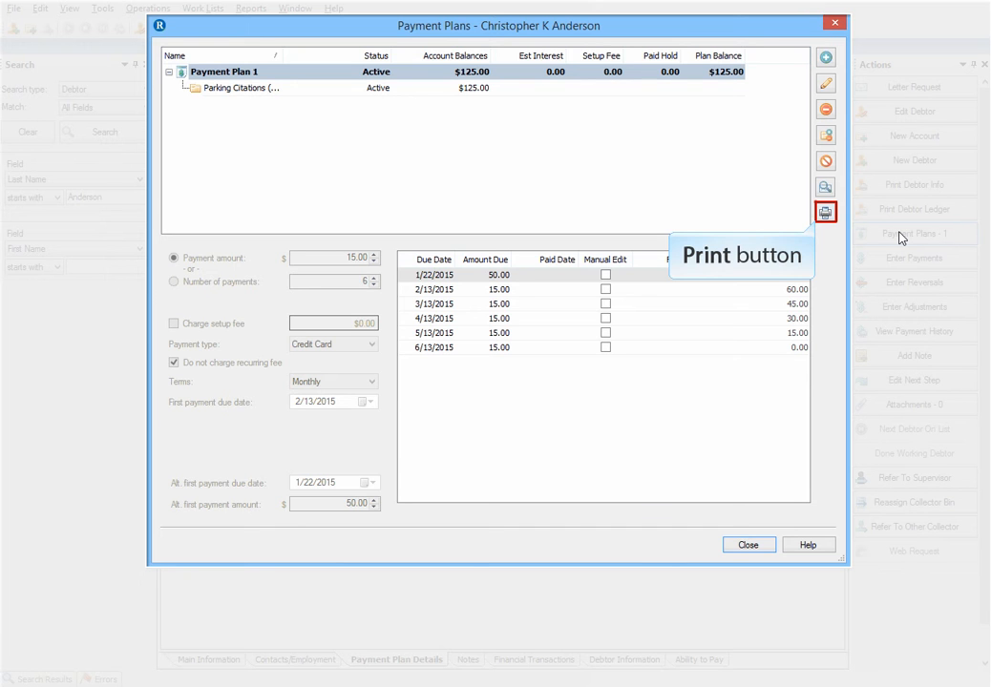
pyautogui.click(825, 212)
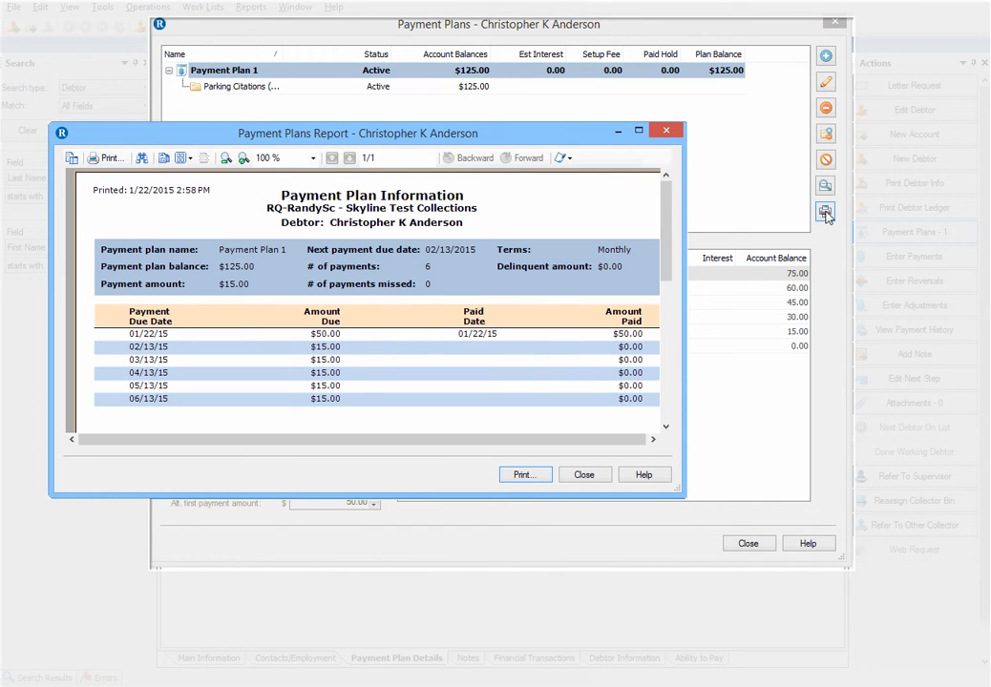
pyautogui.click(665, 133)
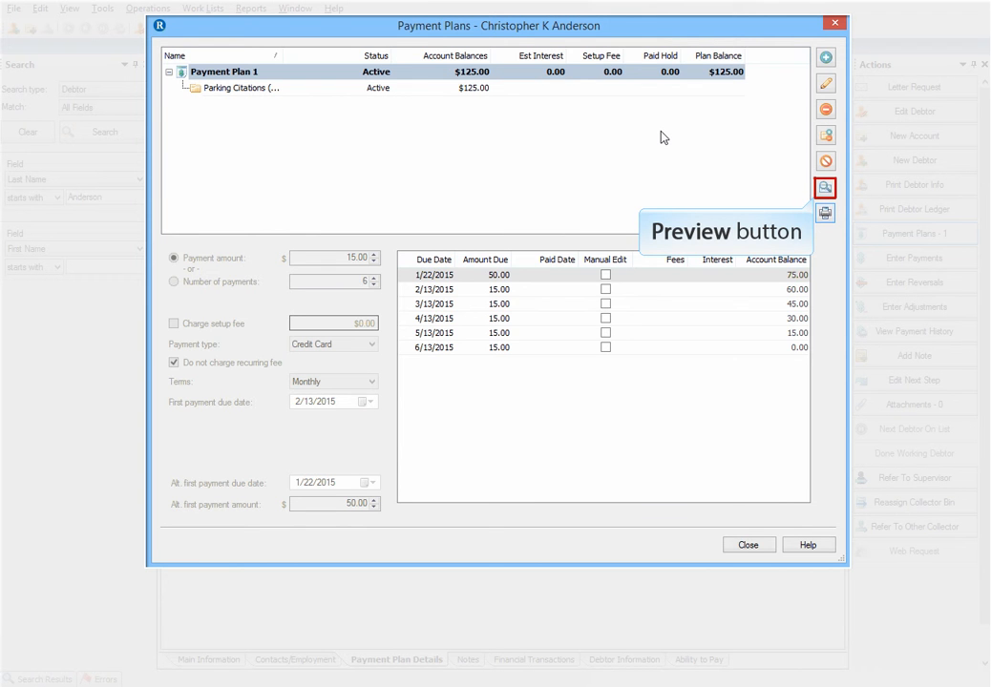
# Preview the payment plan agreement letter and close the preview
pyautogui.click(824, 188)
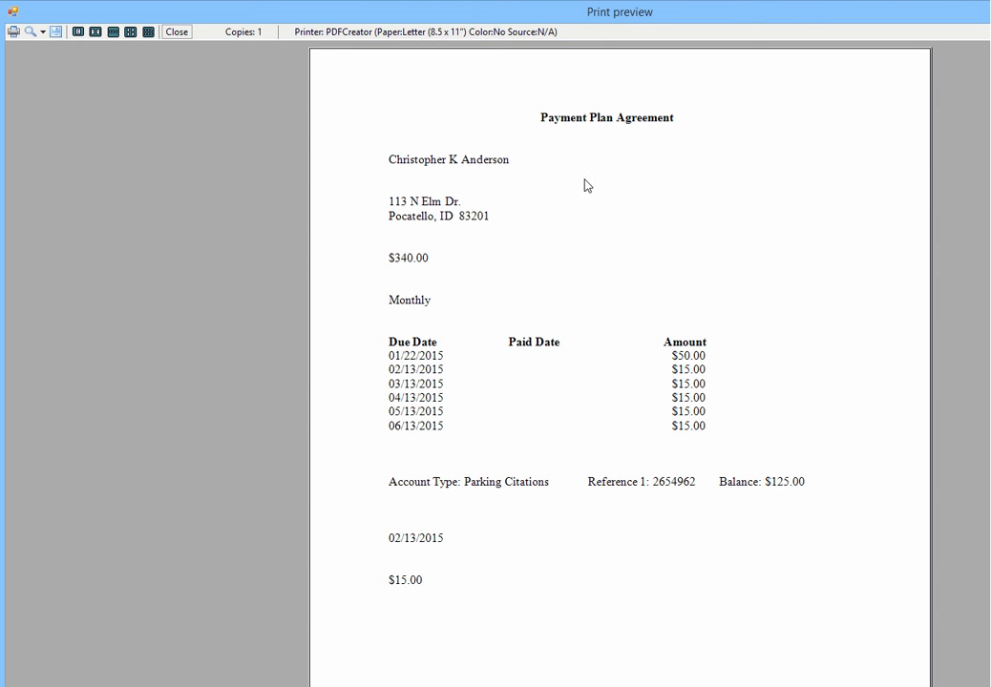
pyautogui.click(176, 32)
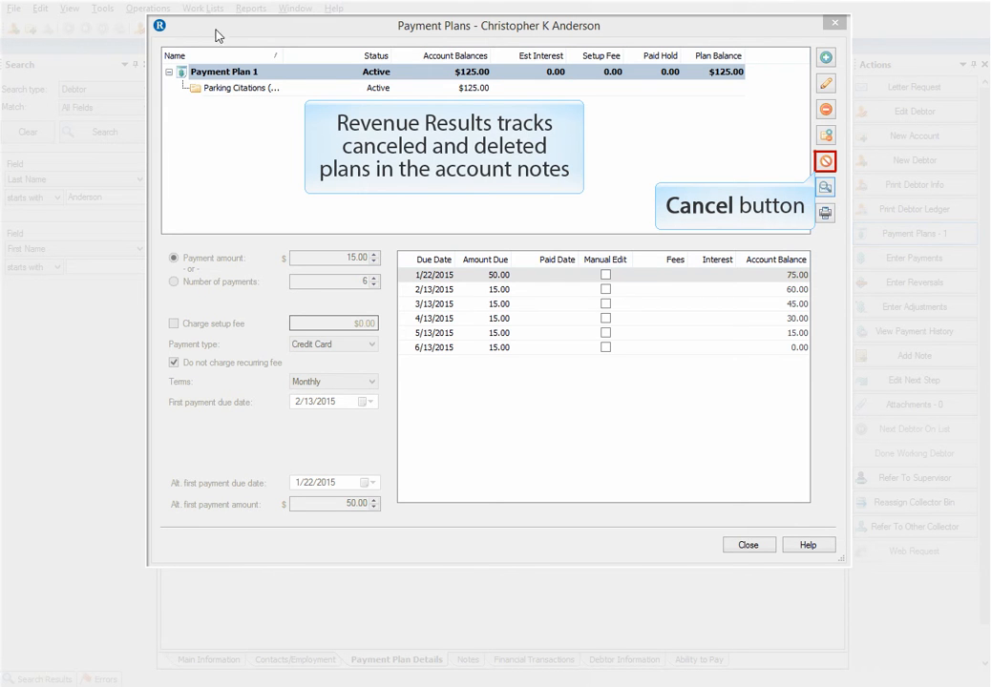
# Cancel Payment Plan 1 with the reason Incarceration, and reactivate it
pyautogui.click(826, 161)
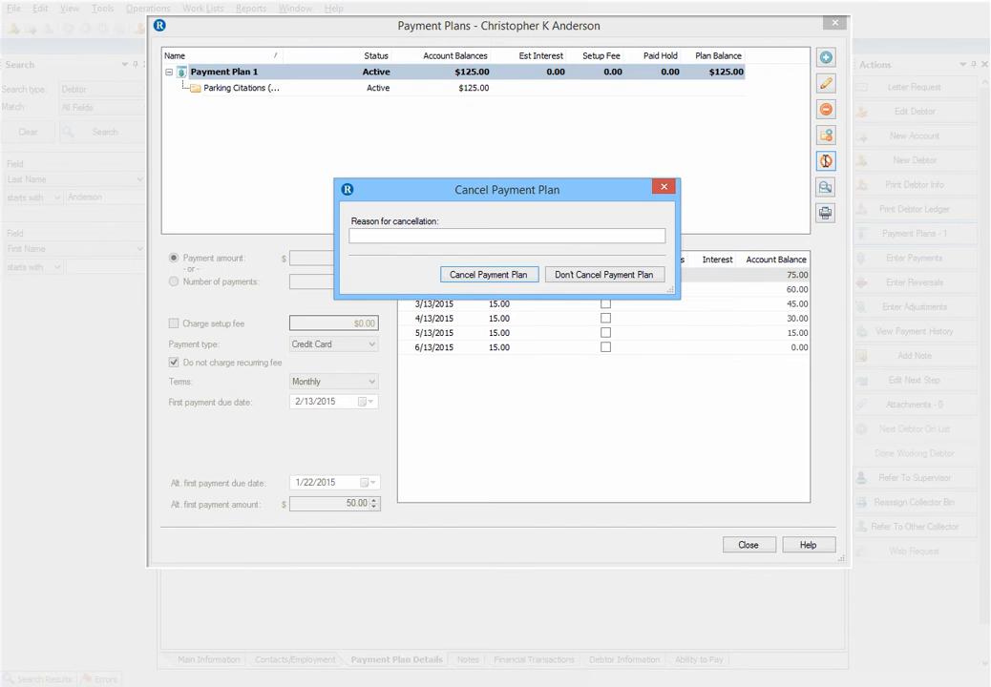
pyautogui.click(570, 236)
pyautogui.write('Incarceration')
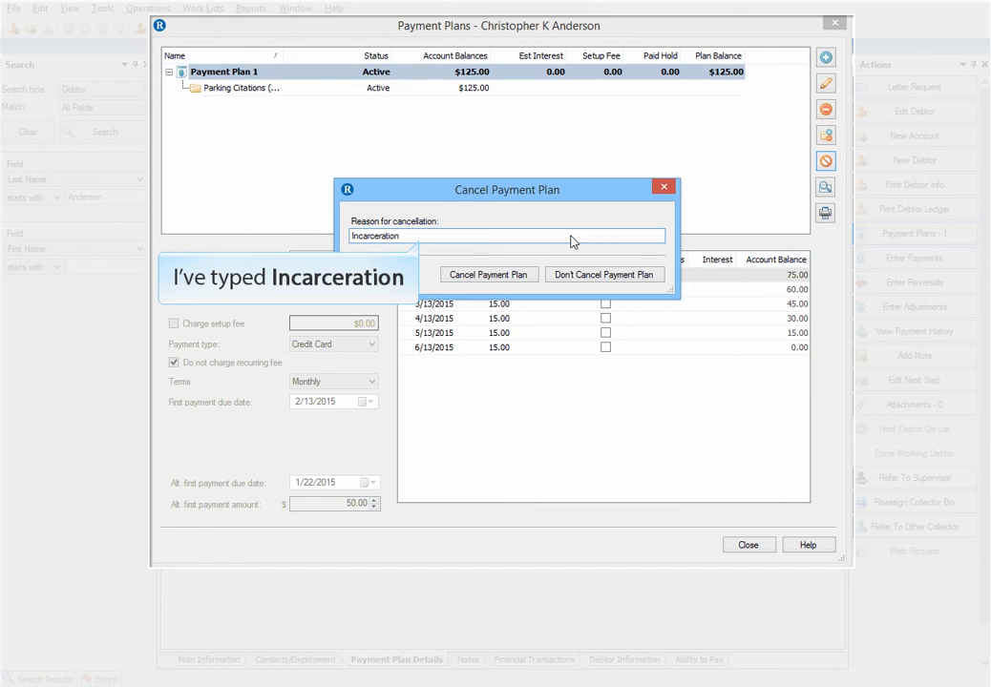
pyautogui.click(486, 275)
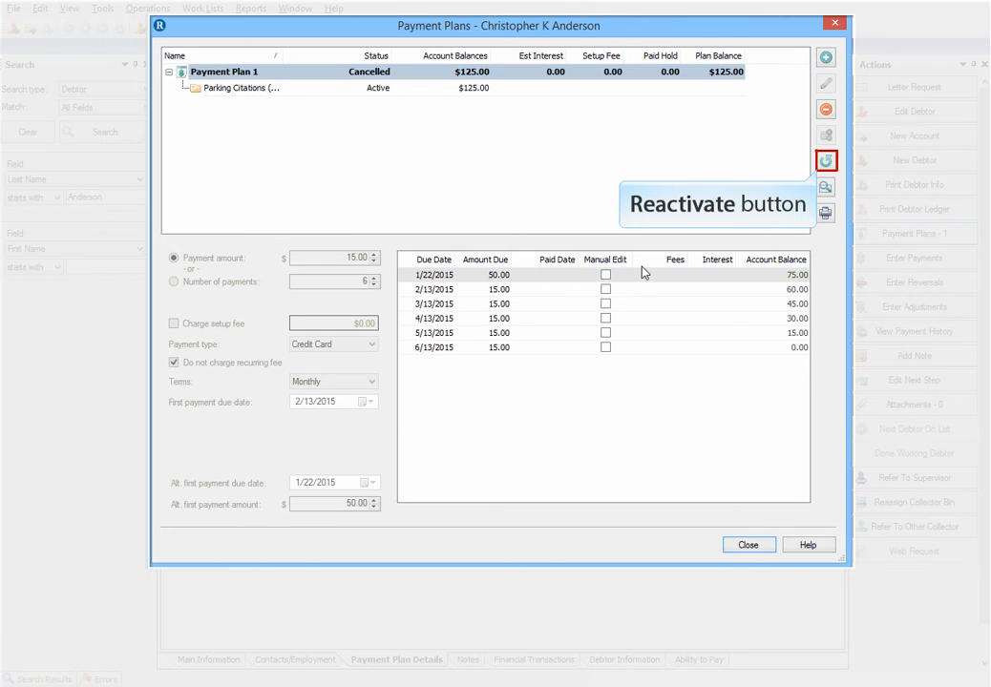
pyautogui.click(826, 163)
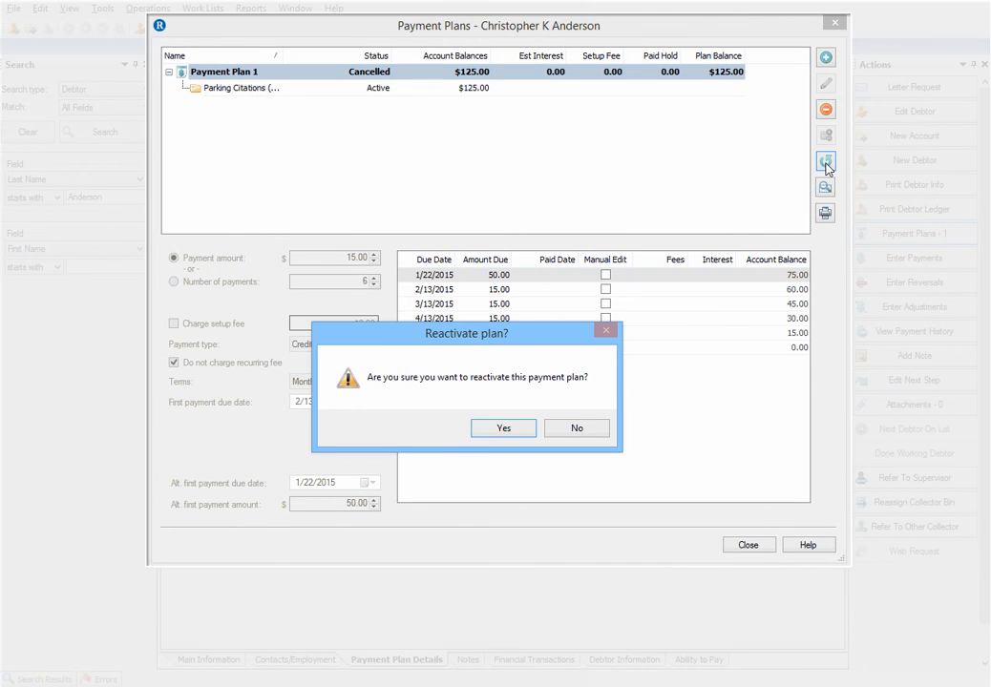
pyautogui.click(503, 428)
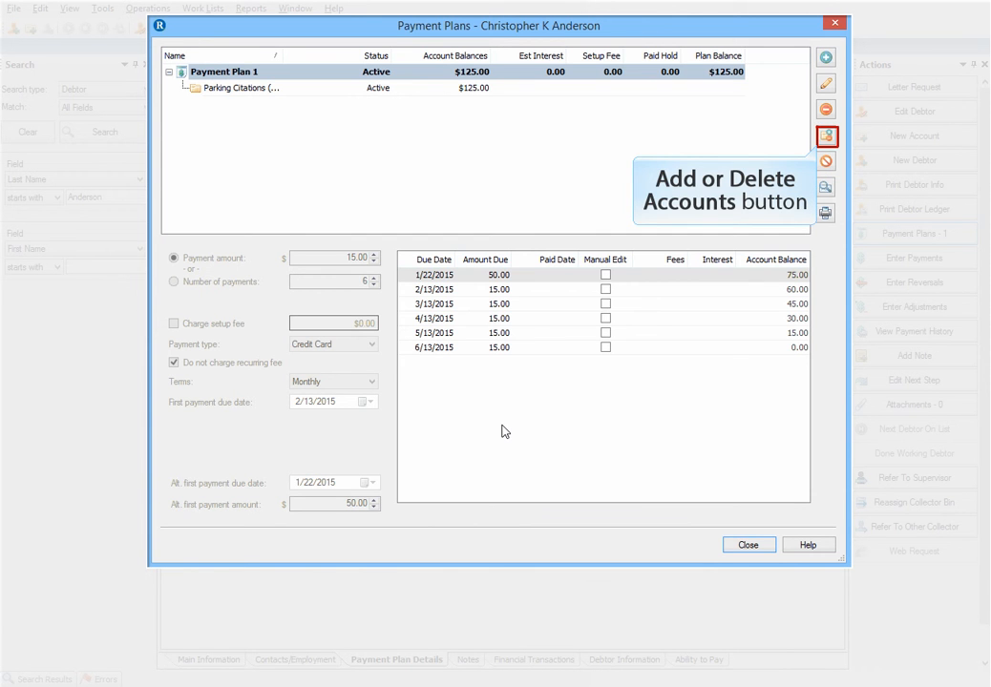
# Look over the accounts available for Payment Plan 1 and the plan's deletion options, leaving both without changes
pyautogui.click(826, 137)
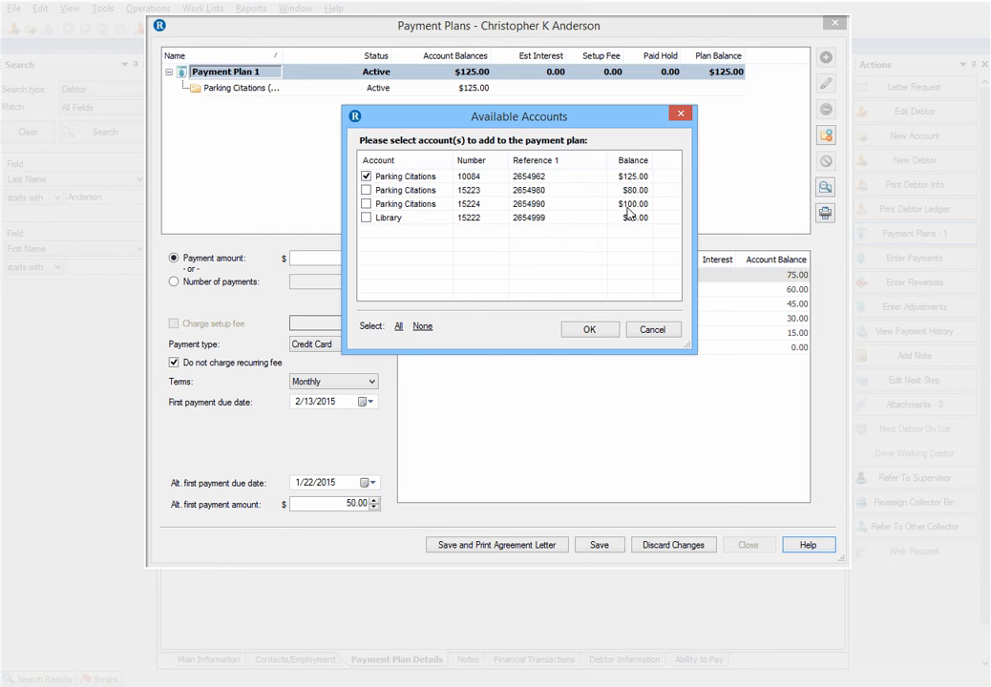
pyautogui.click(590, 329)
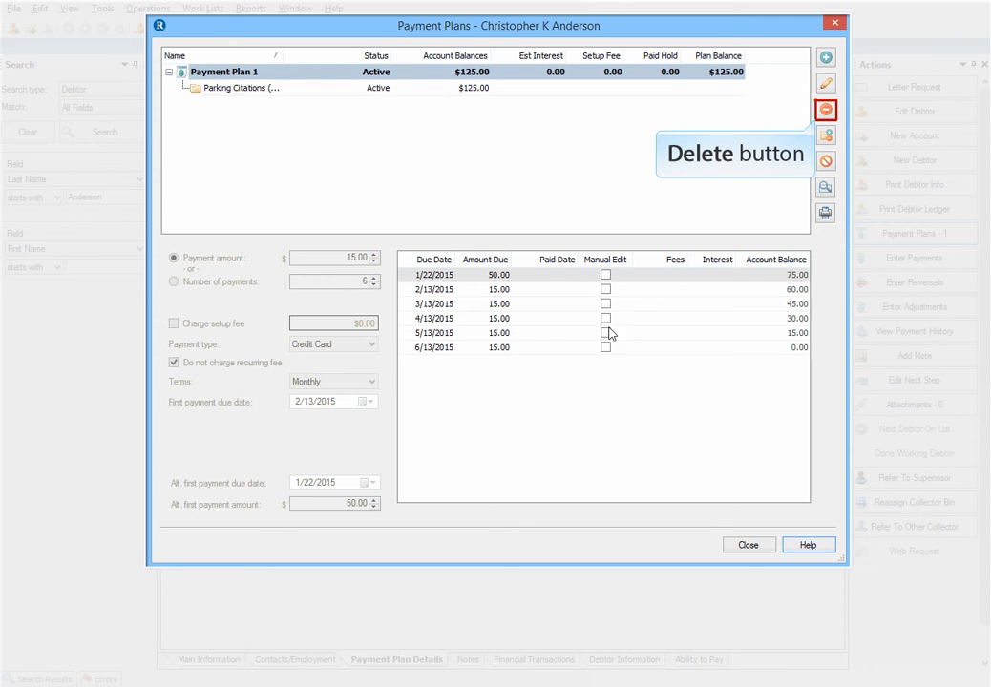
pyautogui.click(826, 110)
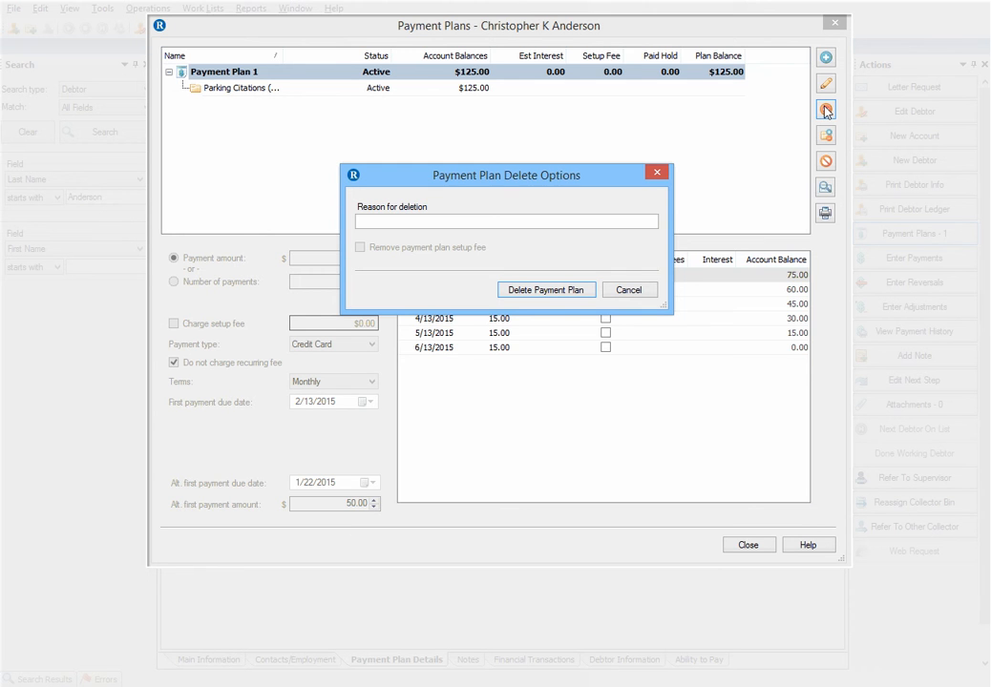
pyautogui.click(632, 290)
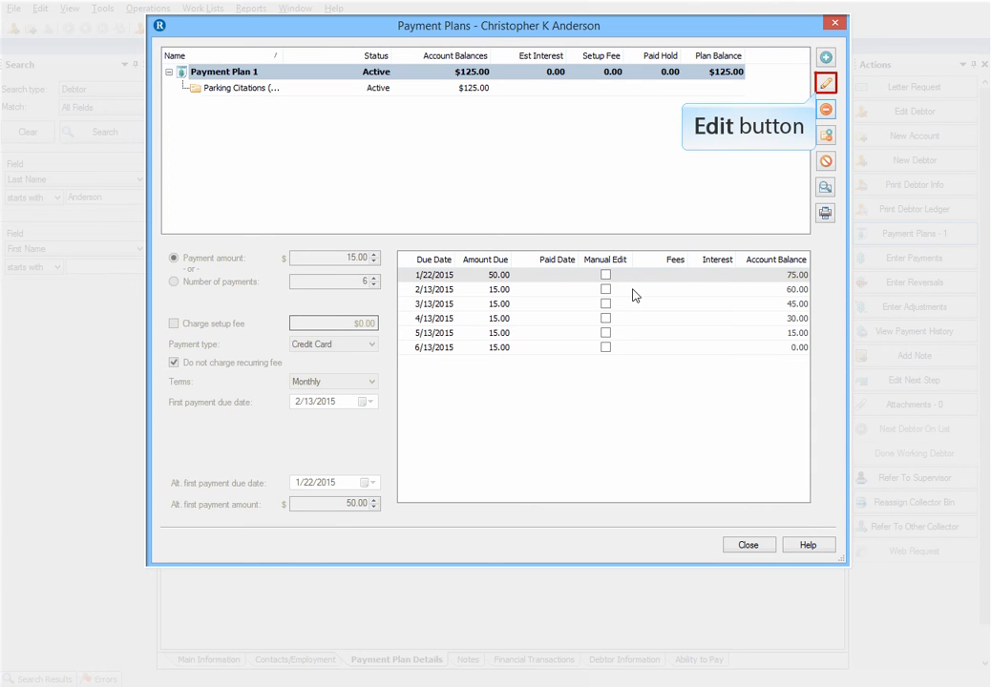
# Edit Payment Plan 1 so the 2/13/2015 installment is $10, save the plan and close the payment plans window
pyautogui.click(827, 87)
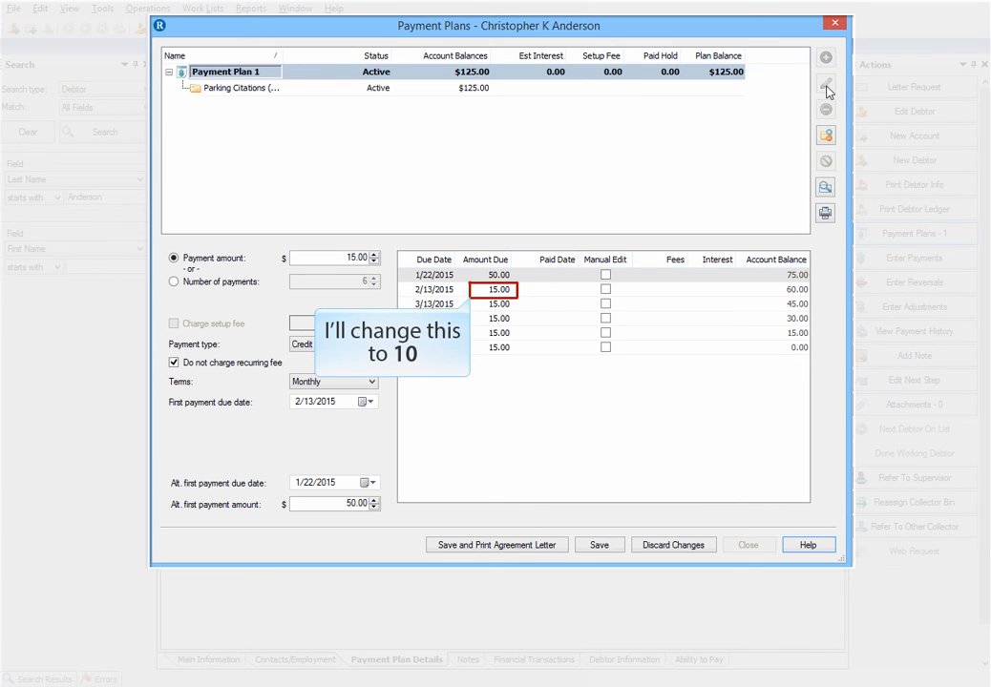
pyautogui.click(489, 289)
pyautogui.doubleClick(490, 289)
pyautogui.write('10')
pyautogui.press('Return')
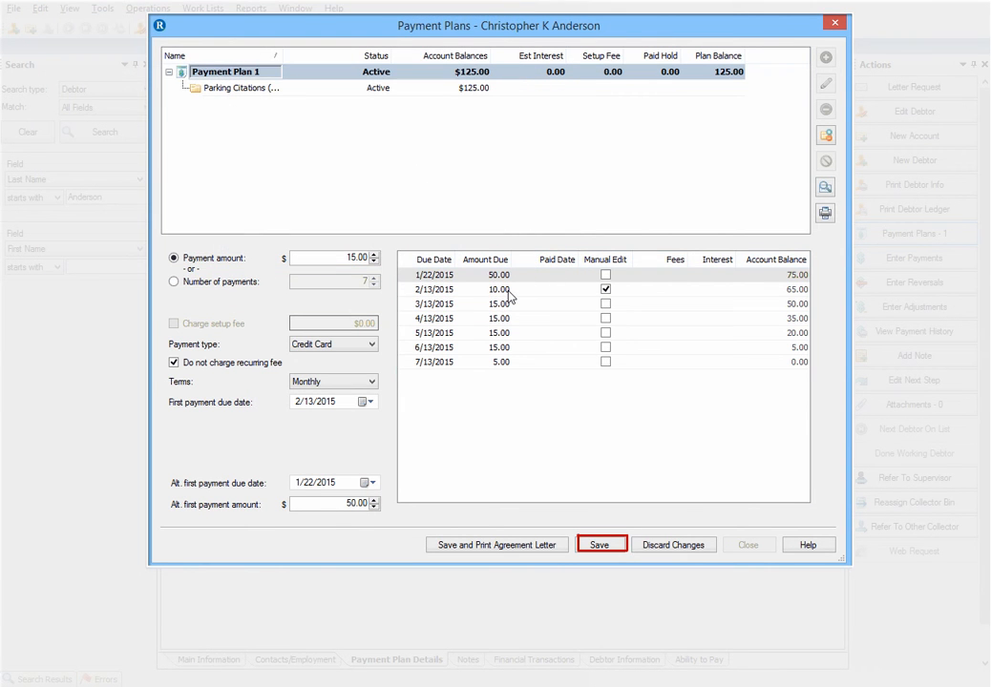
pyautogui.click(598, 545)
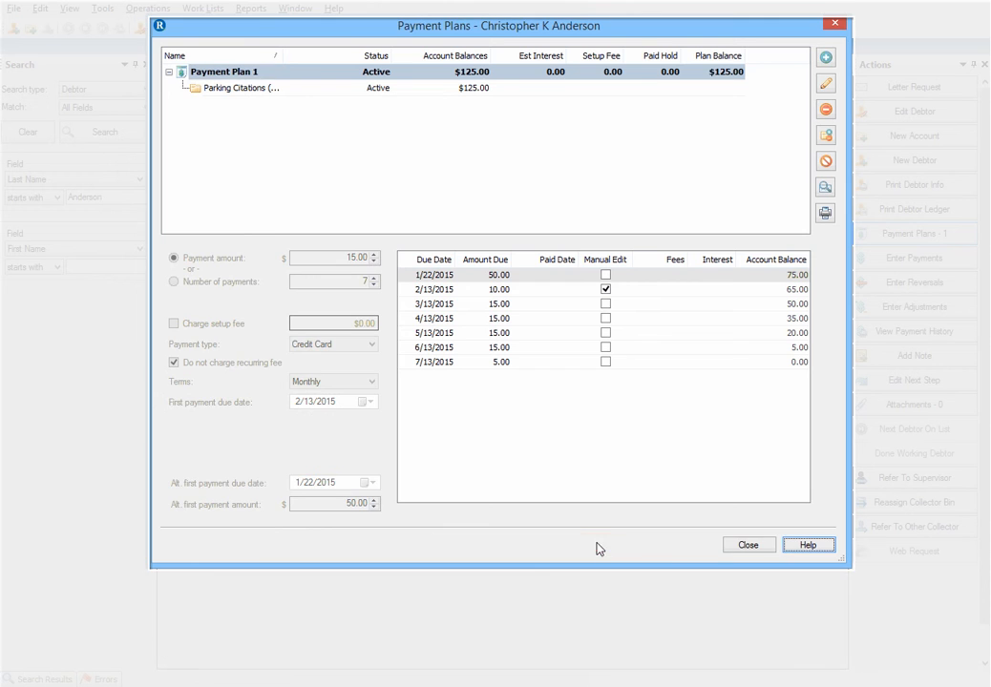
pyautogui.click(741, 548)
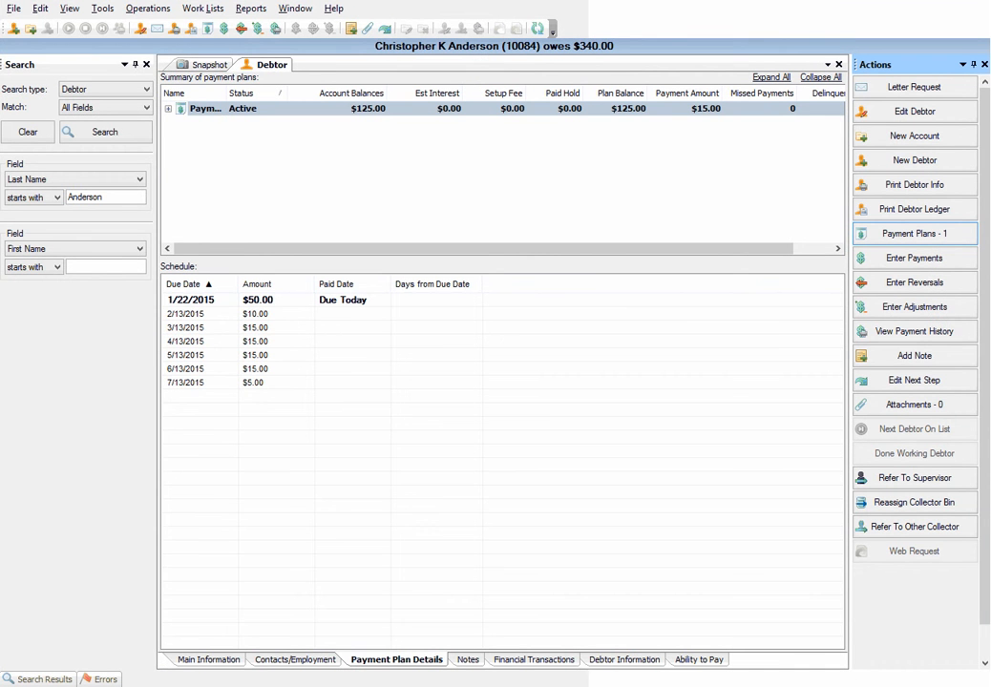